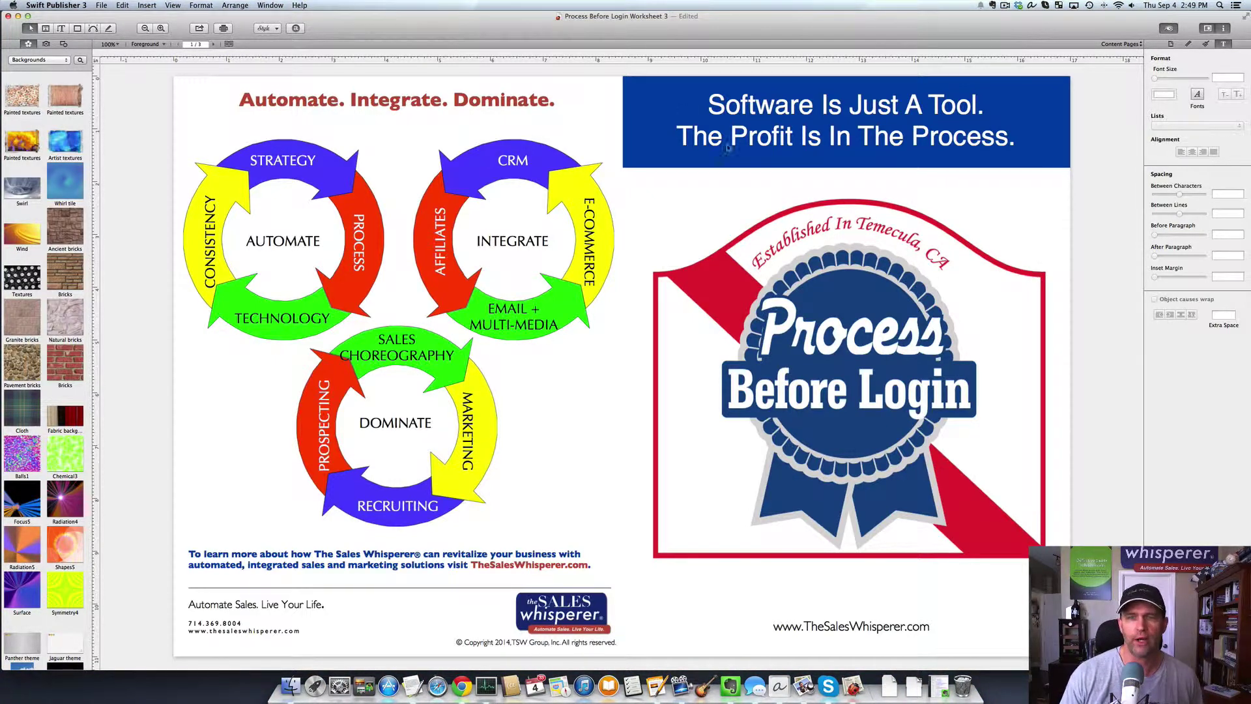
Step: Page forward past the example flowchart to the blank worksheet on page 3
left_click(882, 320)
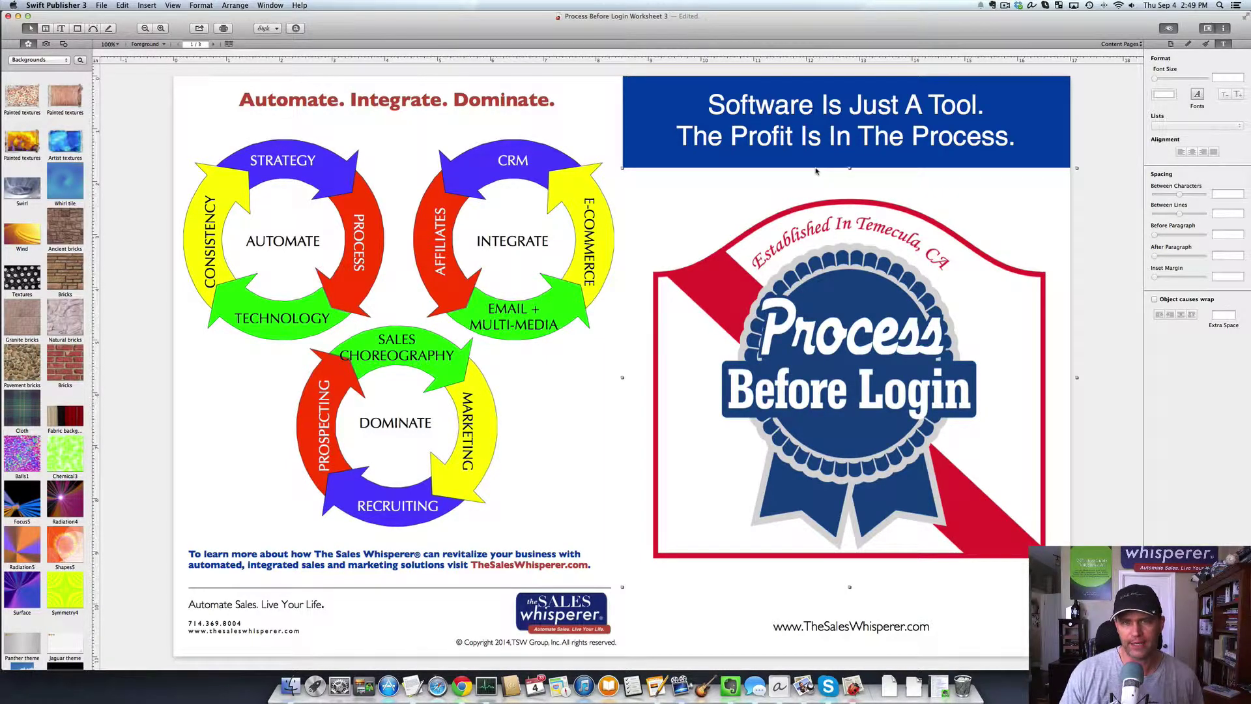
left_click(213, 45)
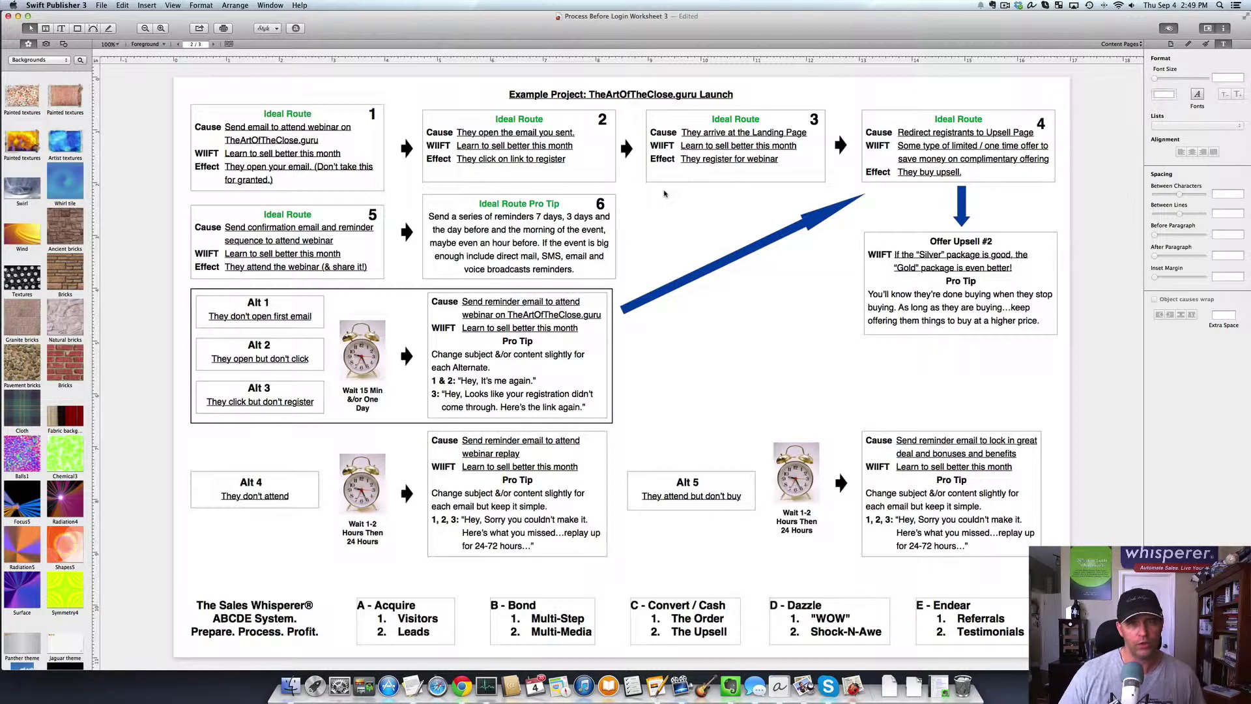
left_click(213, 44)
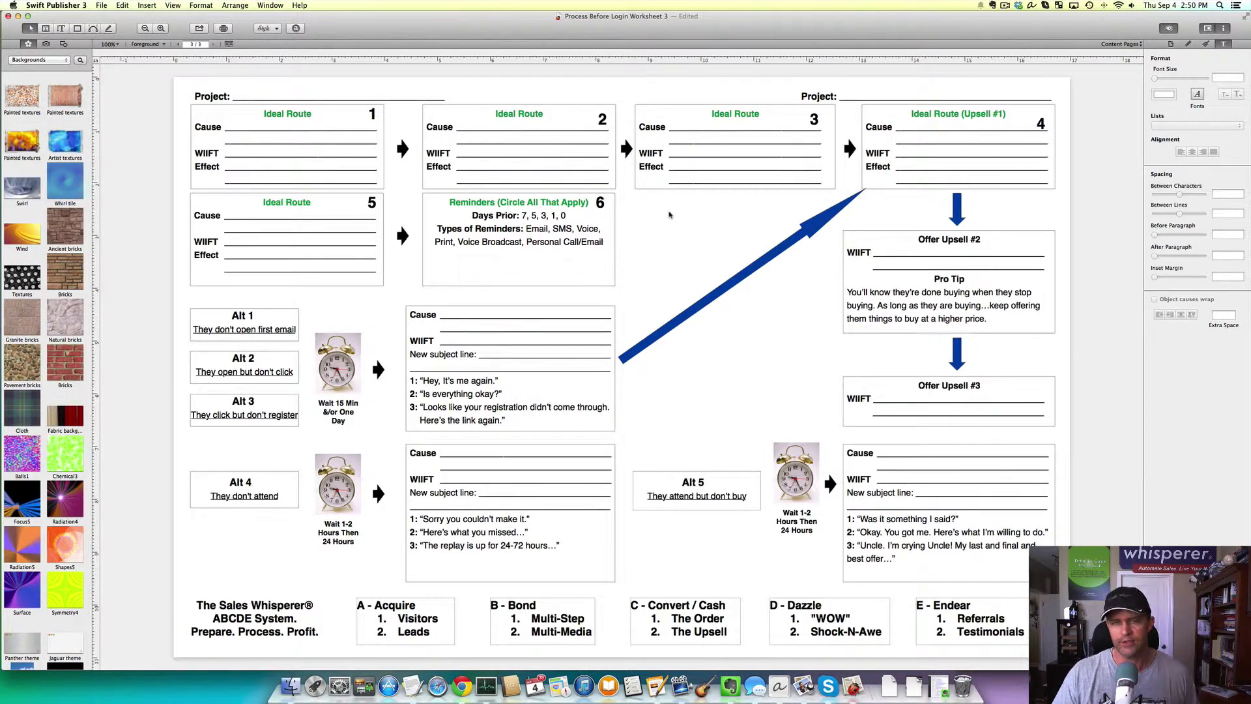
Step: Go back to the TheArtOfTheClose.guru Launch example on page 2 and dismiss the calendar reminder
left_click(178, 44)
left_click(1239, 21)
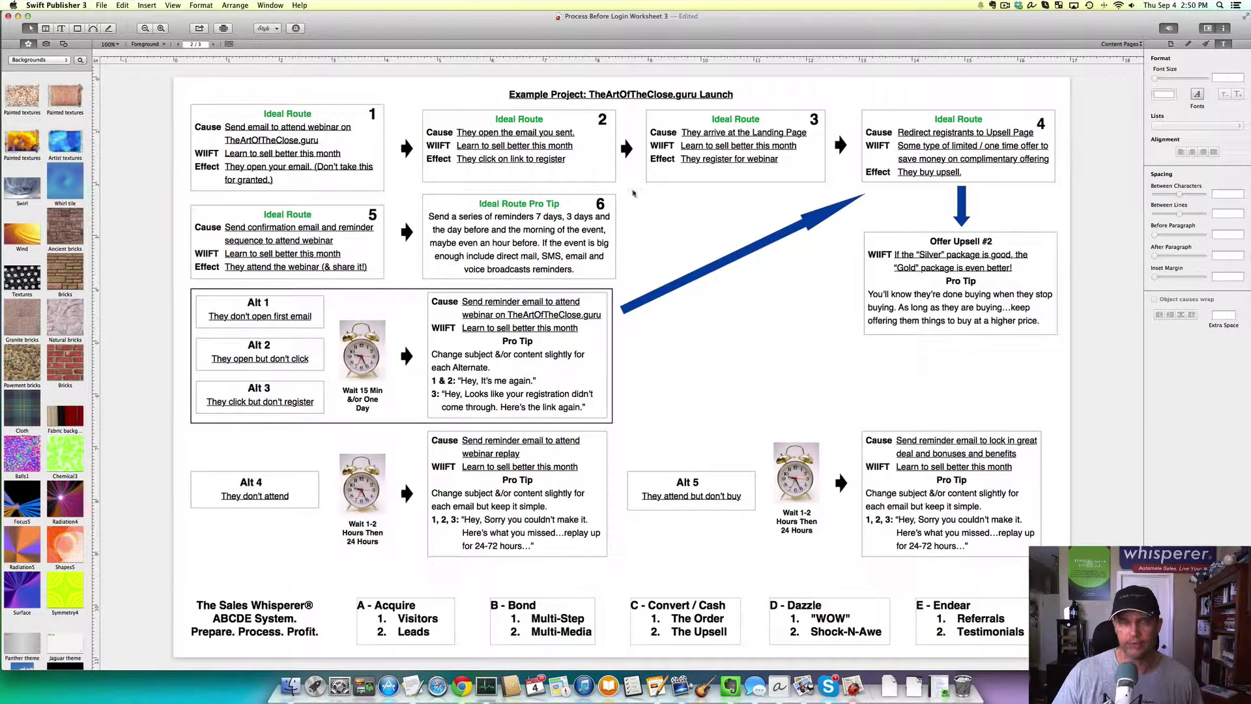
double_click(235, 127)
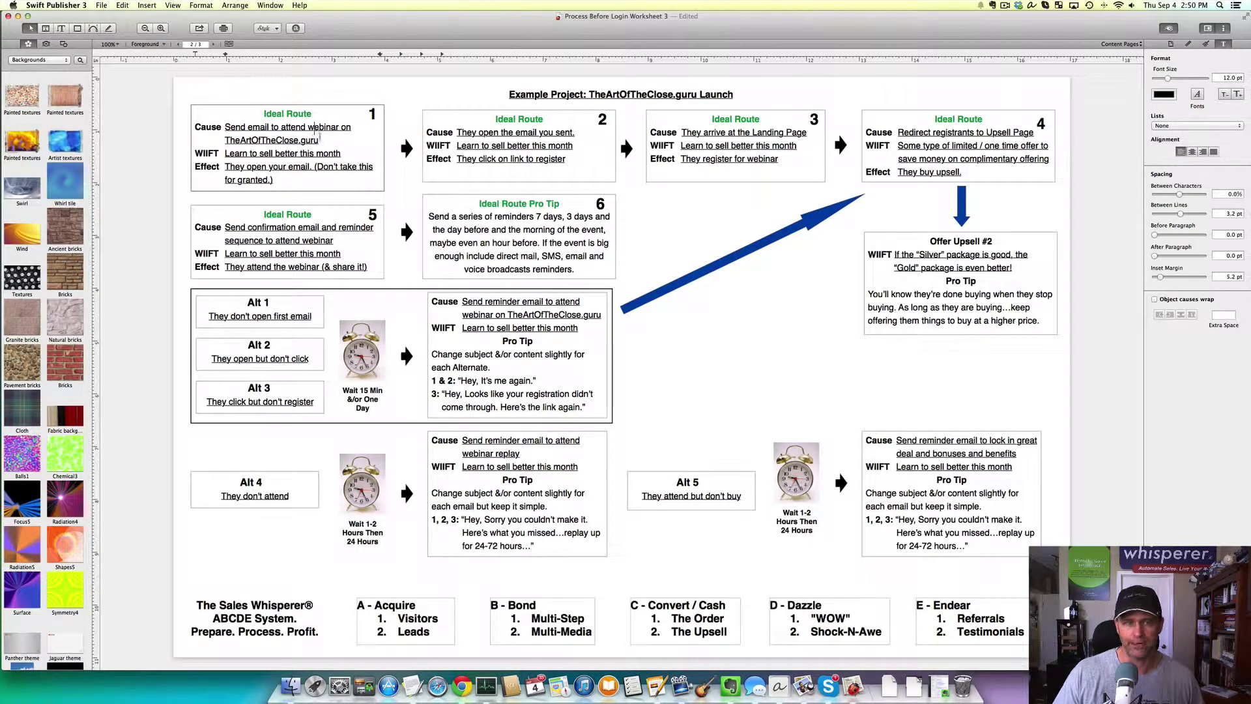
triple_click(230, 130)
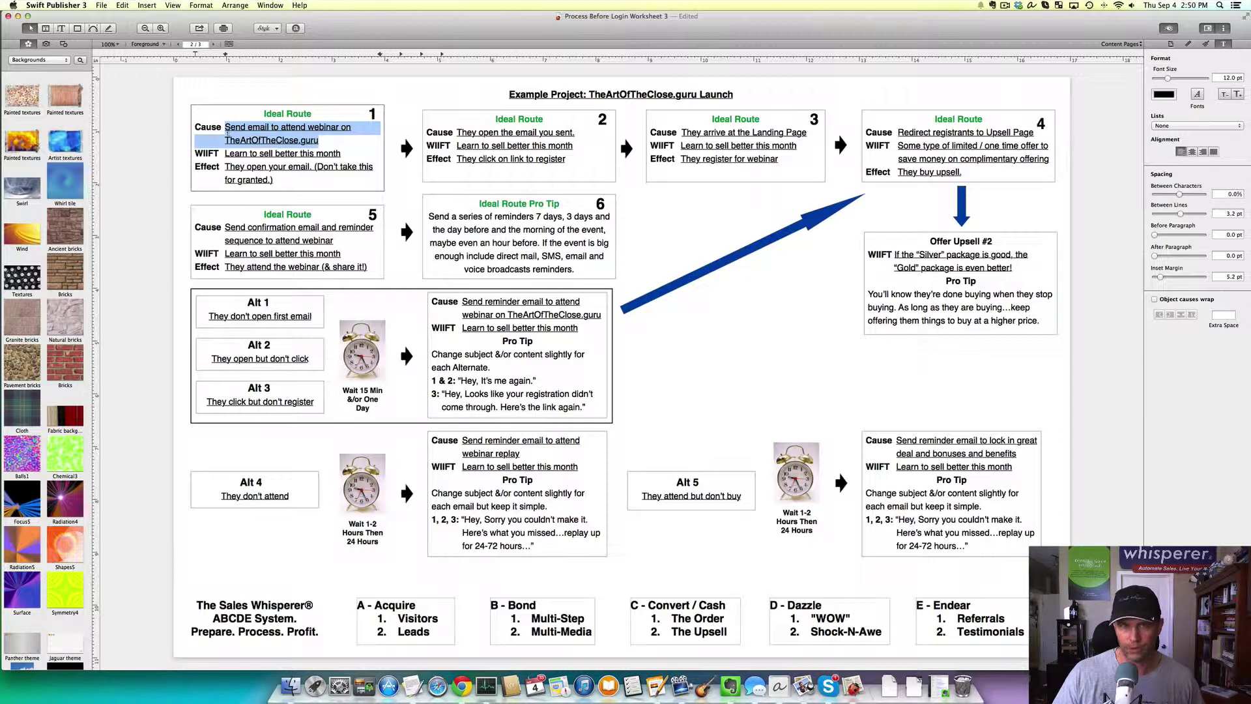
triple_click(235, 153)
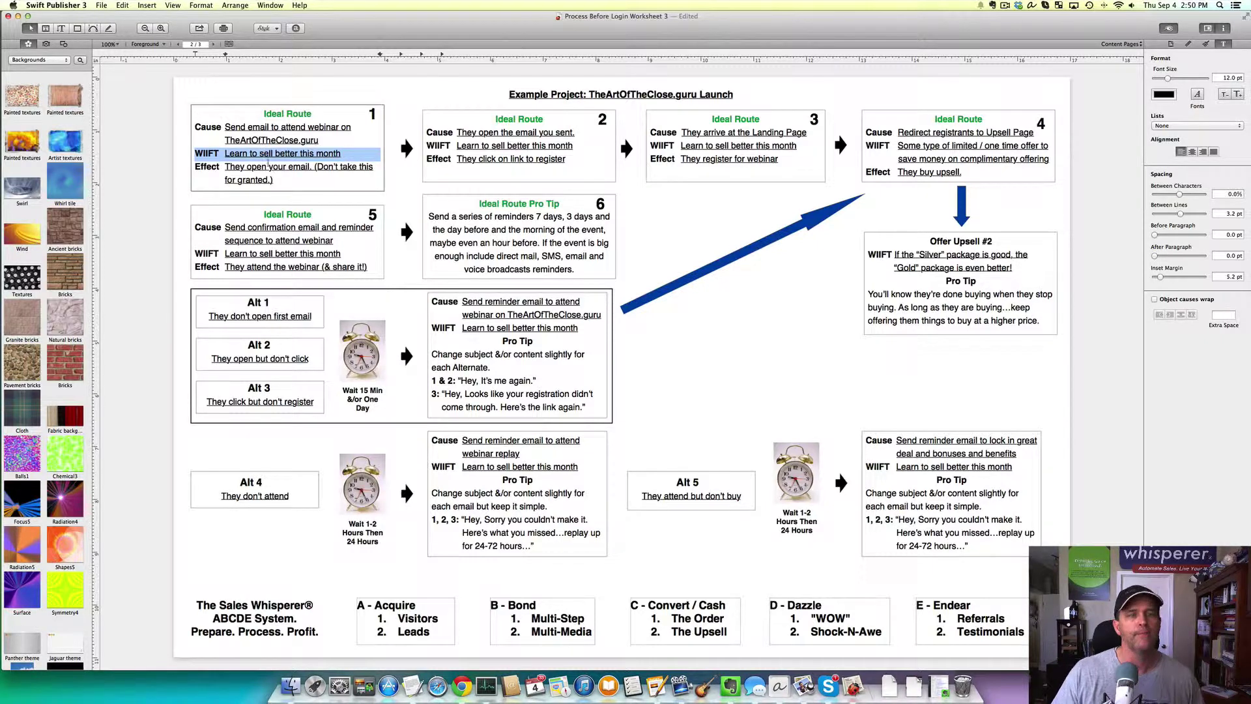
left_click_drag(275, 183, 225, 168)
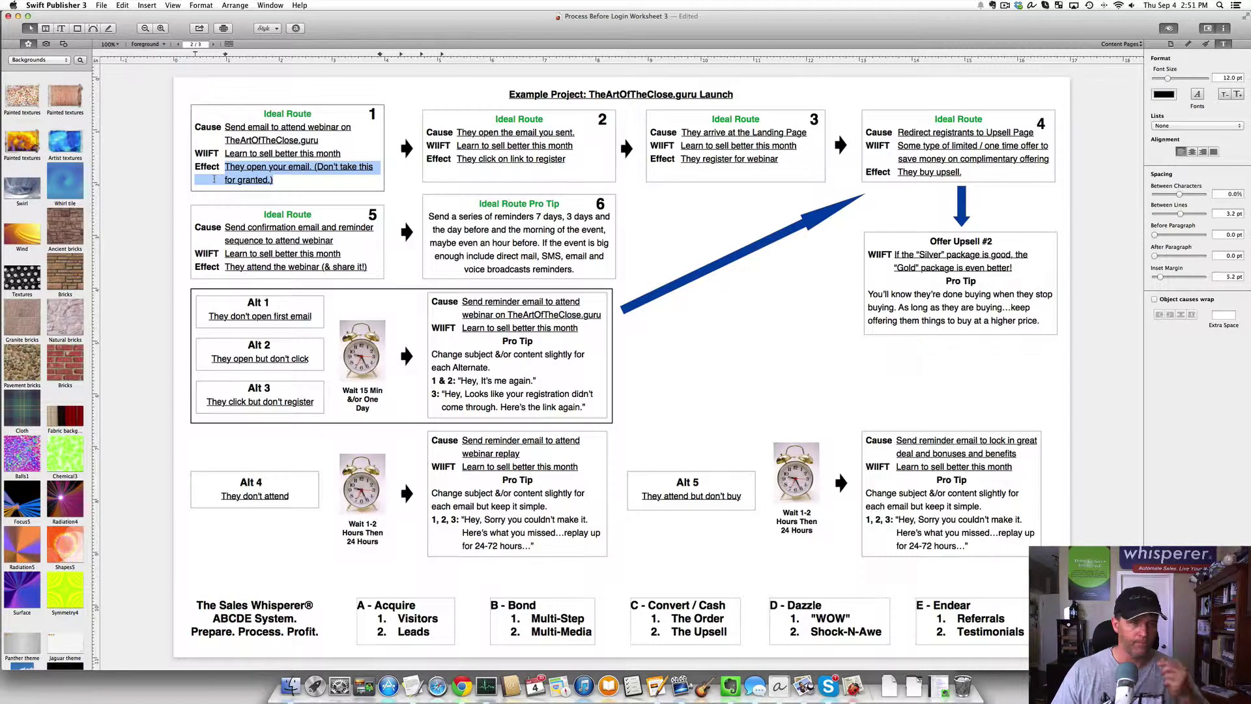
triple_click(206, 154)
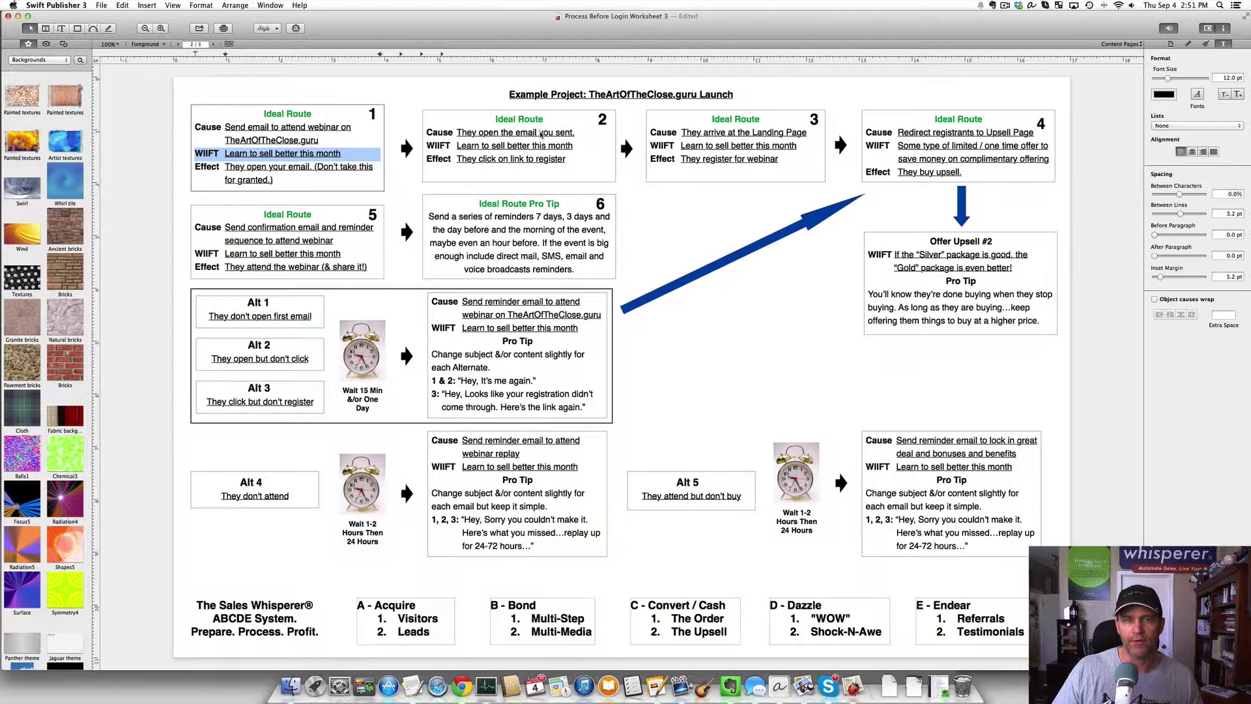
left_click(454, 132)
left_click_drag(454, 133, 575, 133)
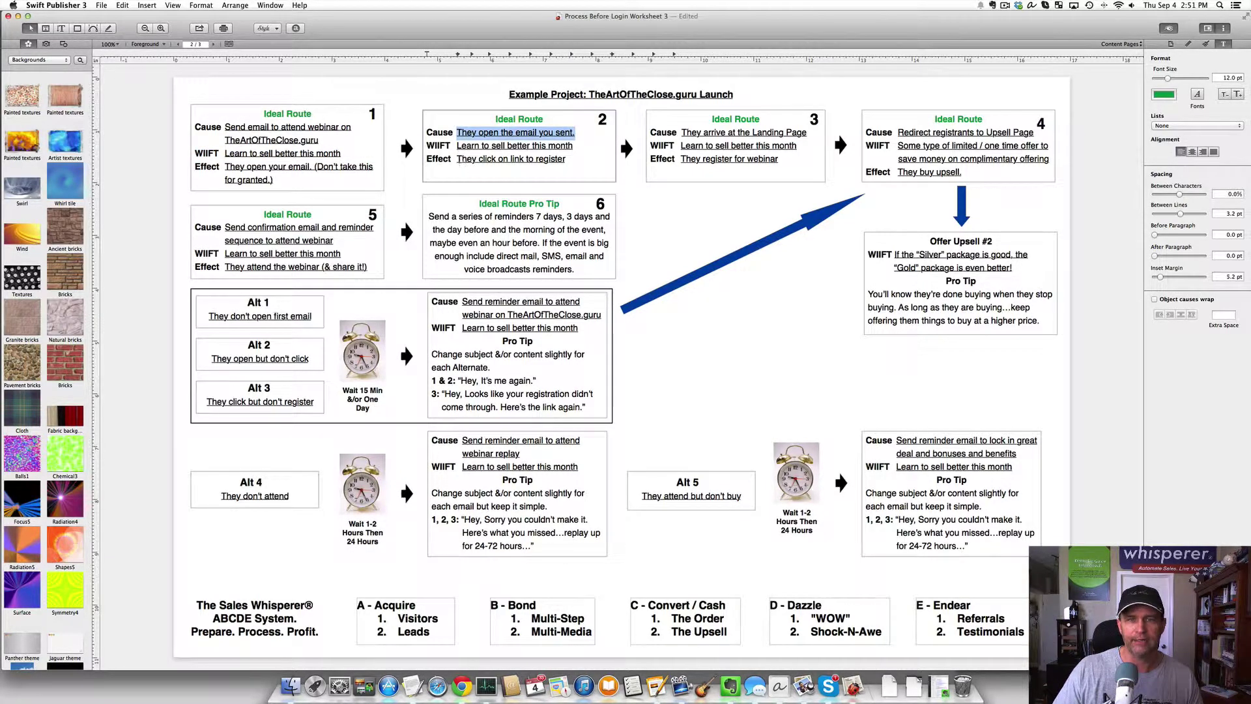
left_click_drag(456, 158, 567, 158)
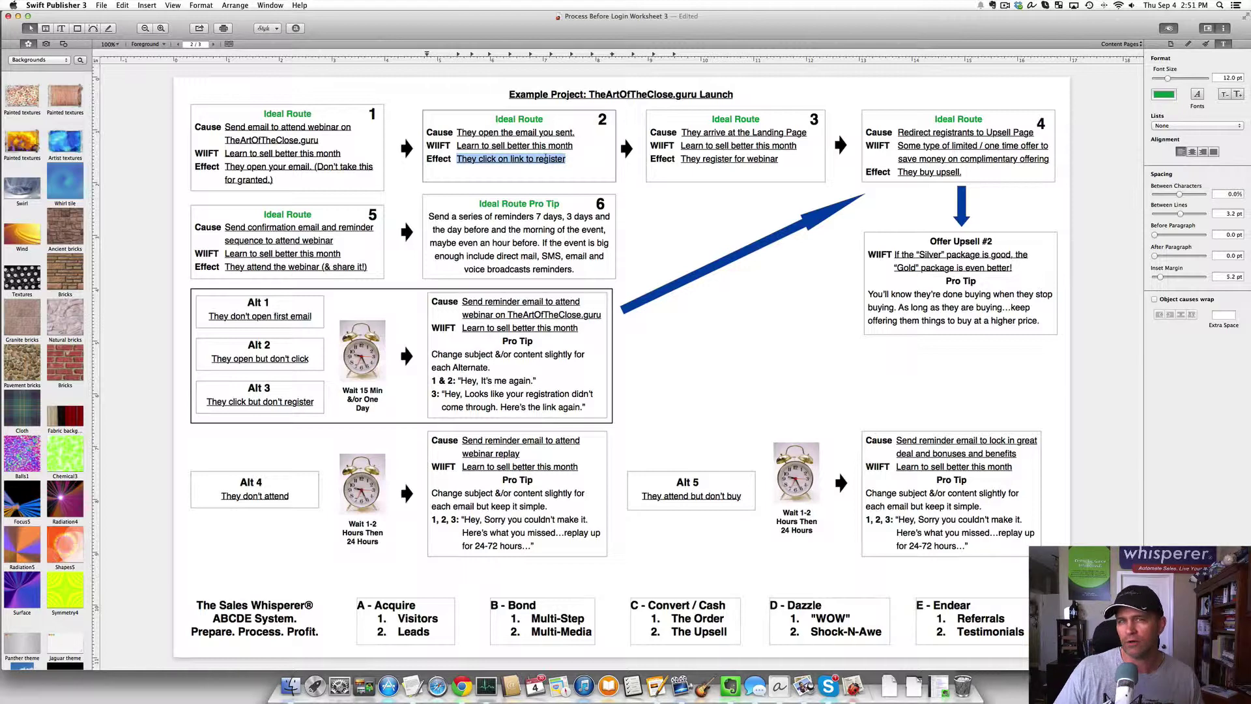
double_click(690, 132)
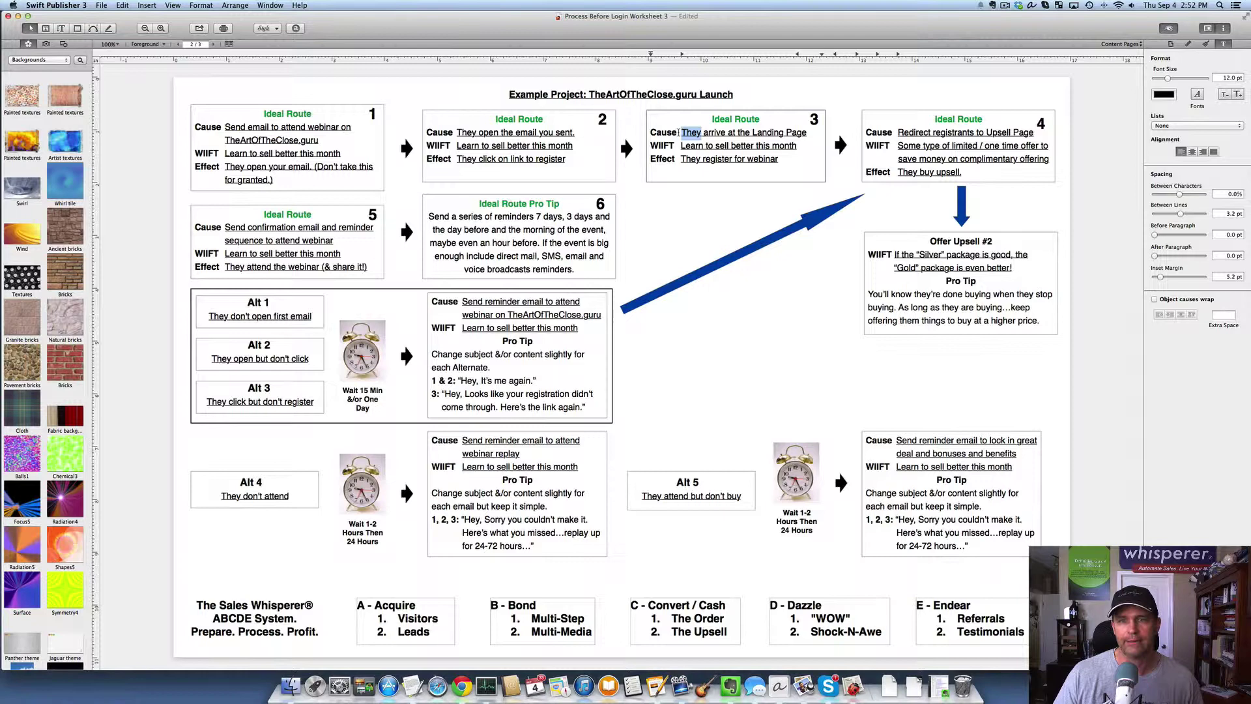
triple_click(702, 158)
left_click(900, 133)
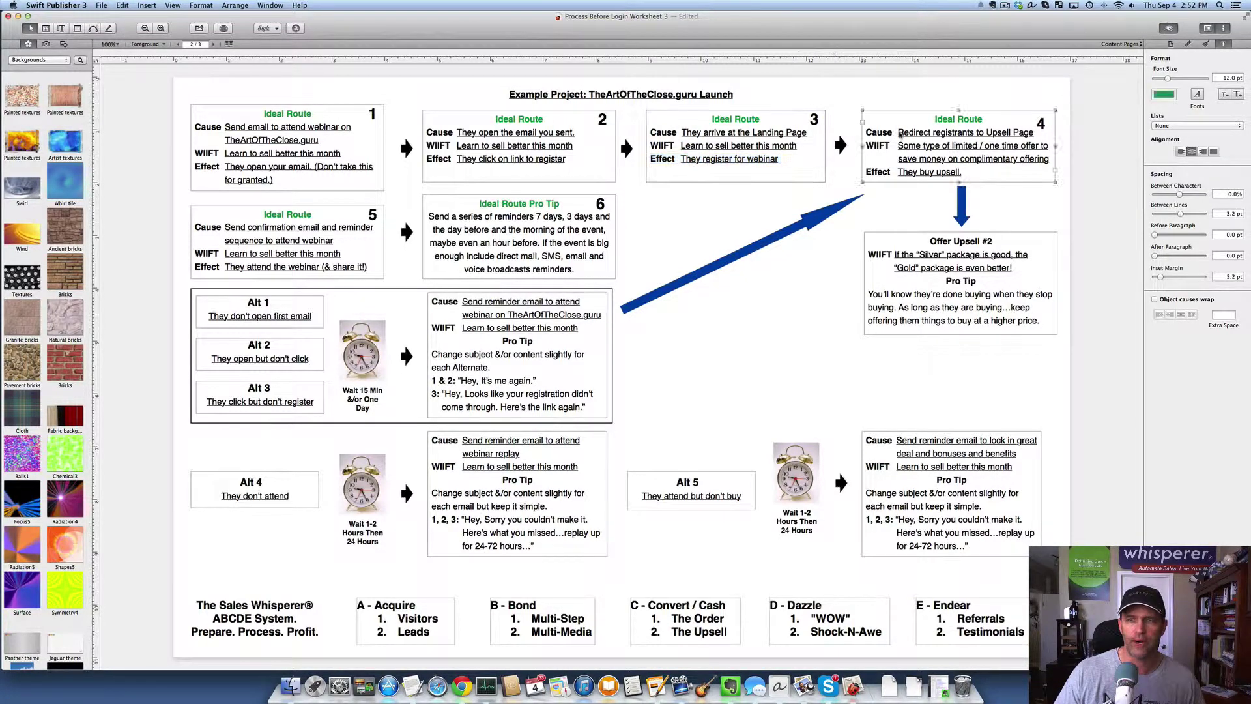
left_click_drag(899, 133, 1034, 133)
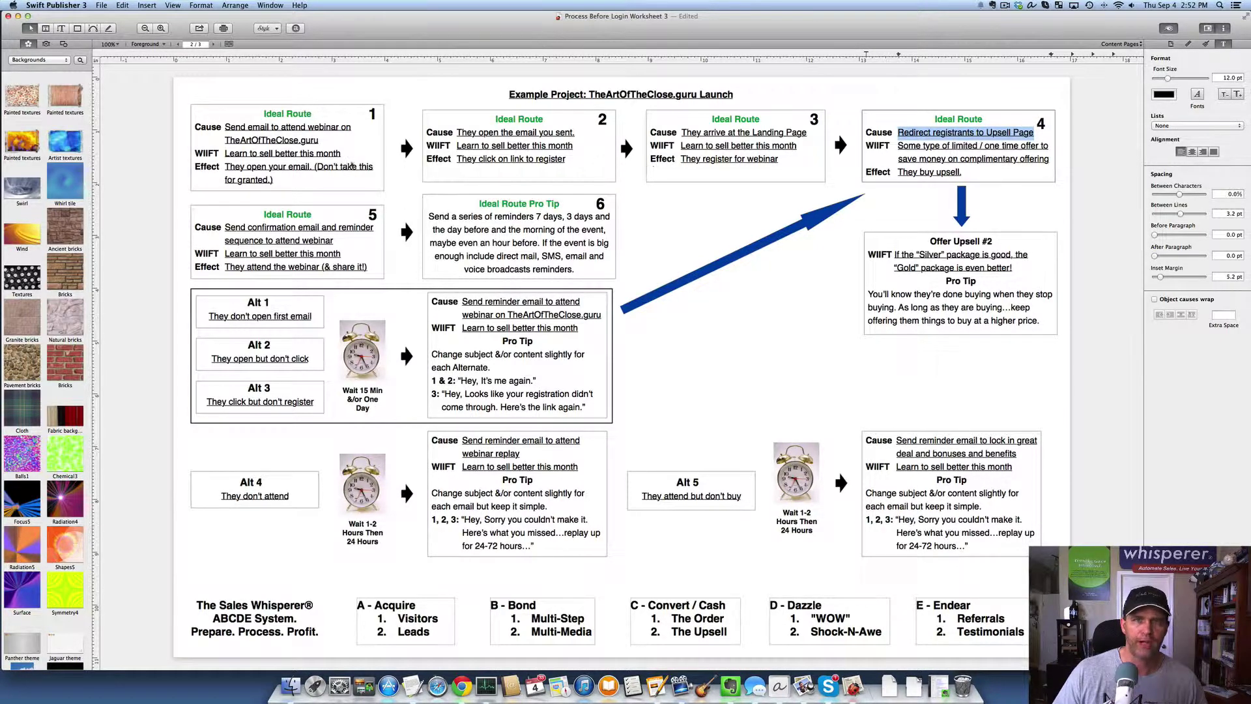
left_click(266, 163)
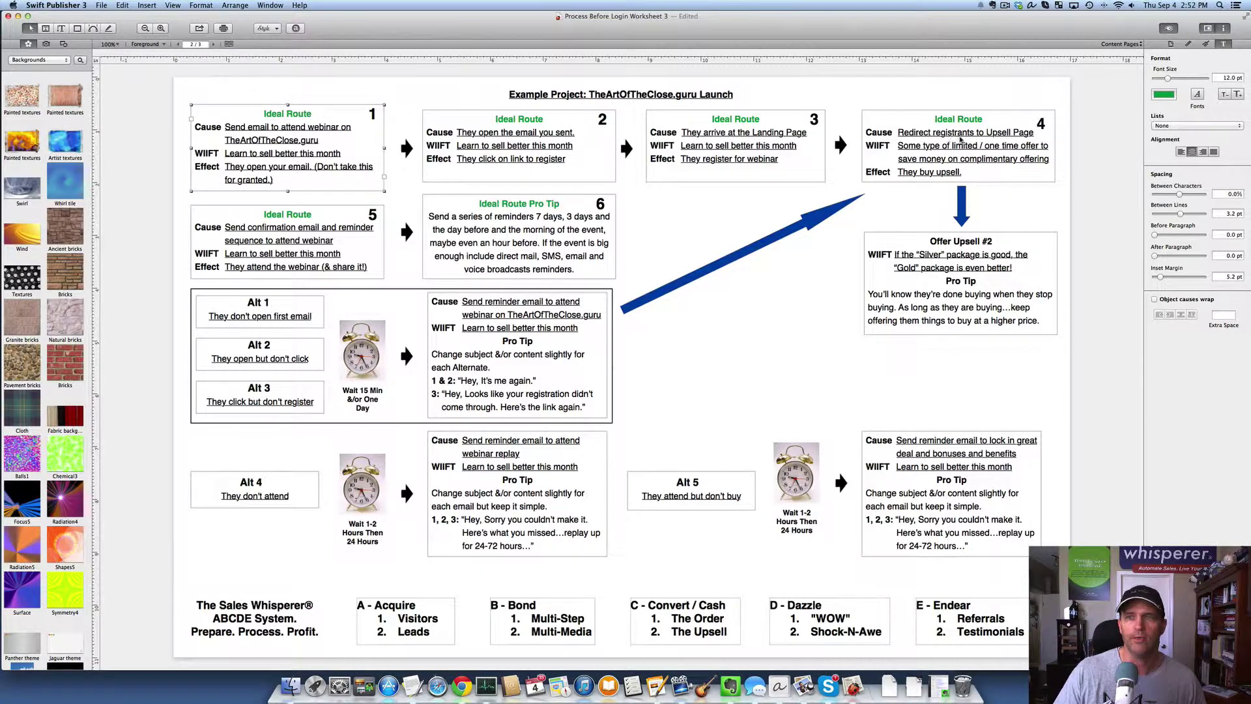
left_click(271, 236)
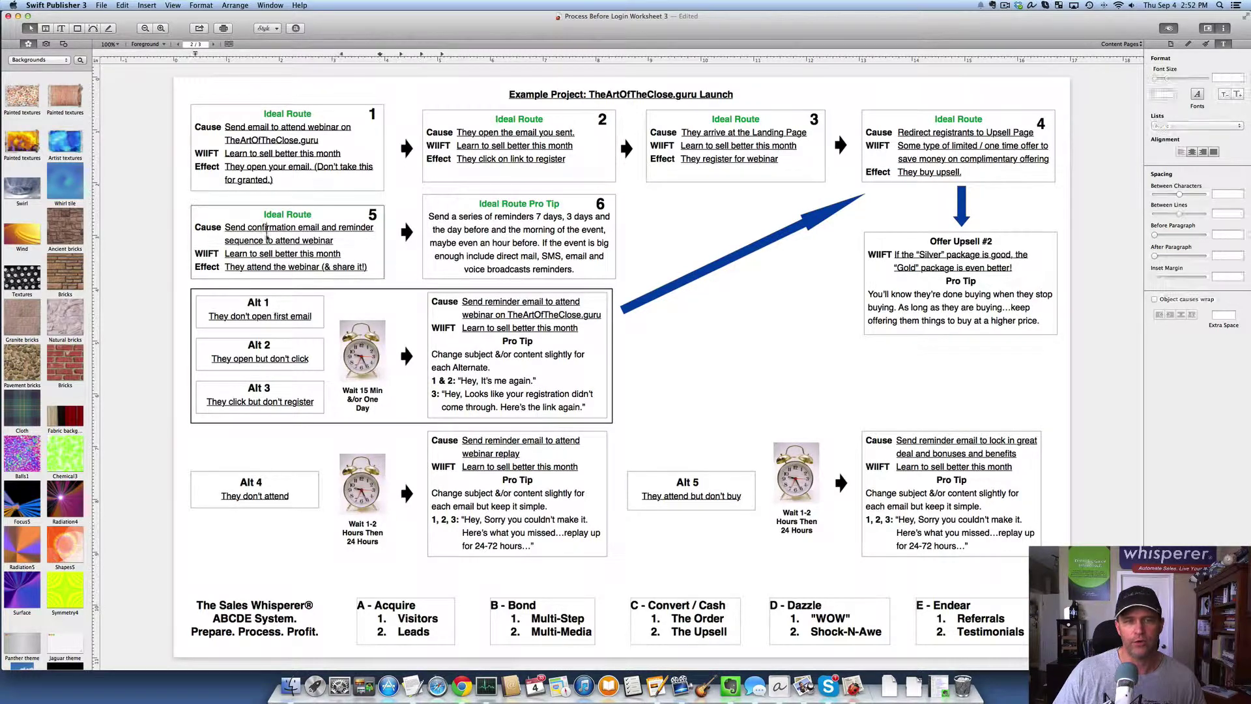
triple_click(271, 236)
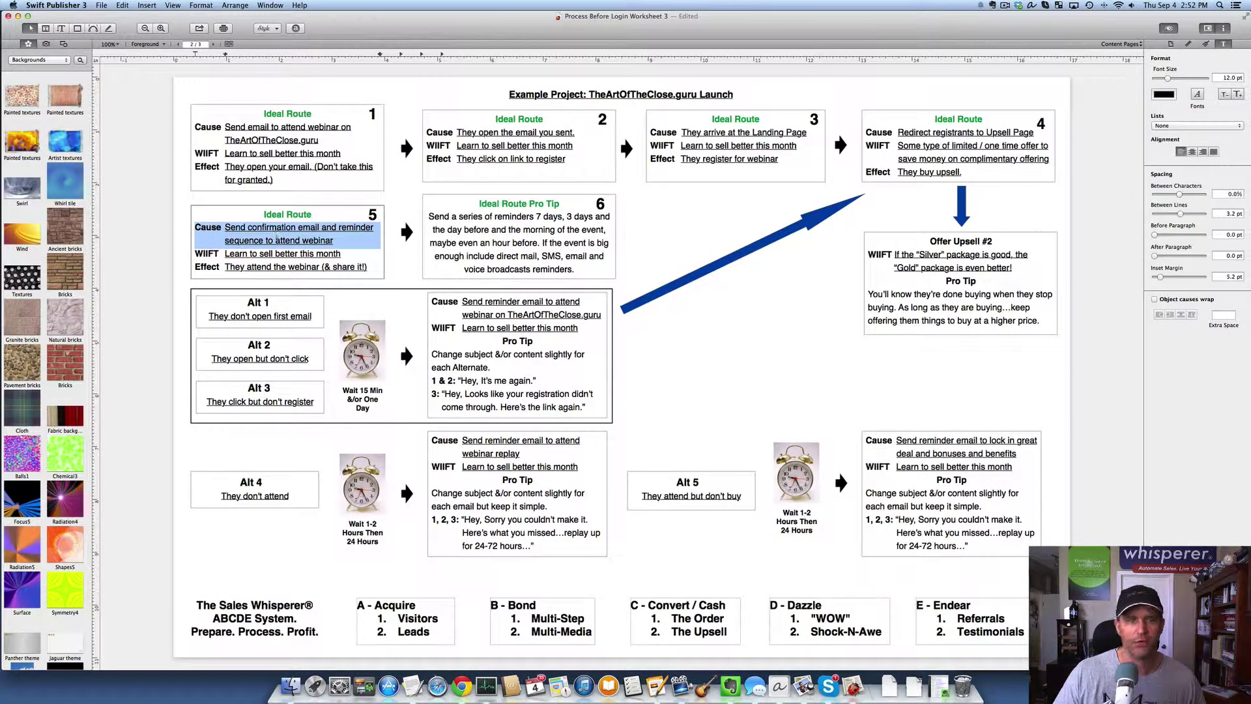
triple_click(251, 268)
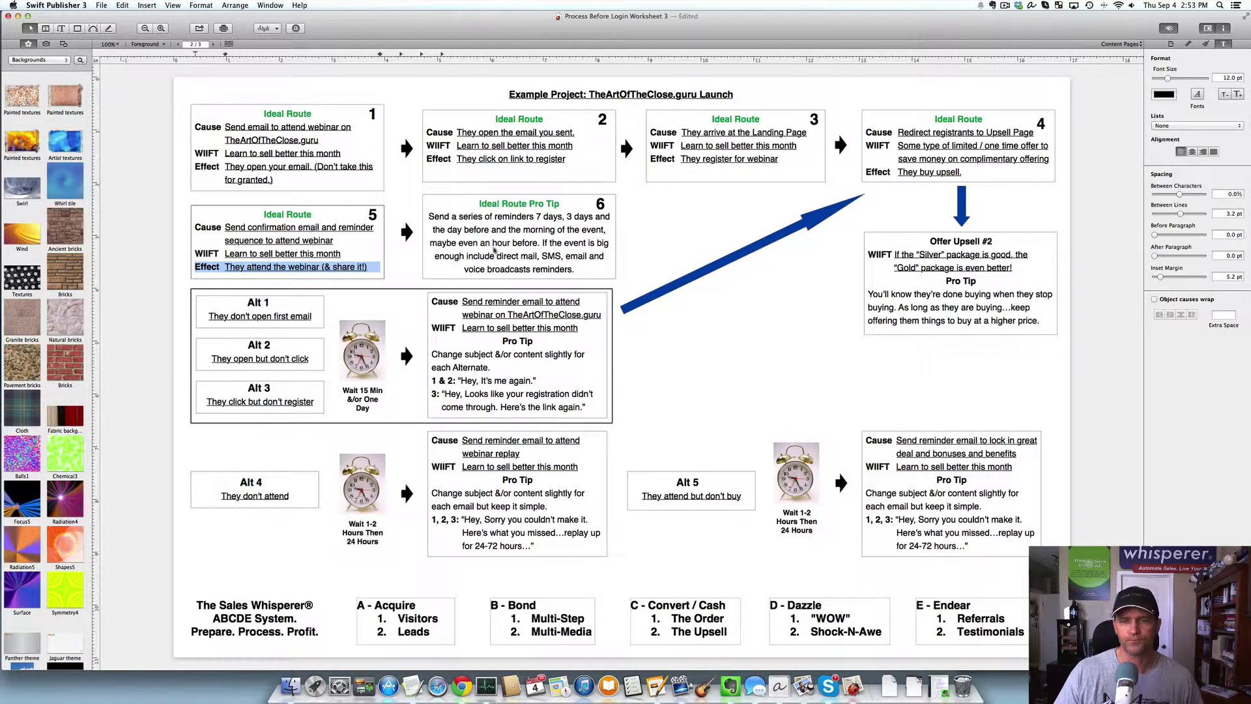
double_click(489, 204)
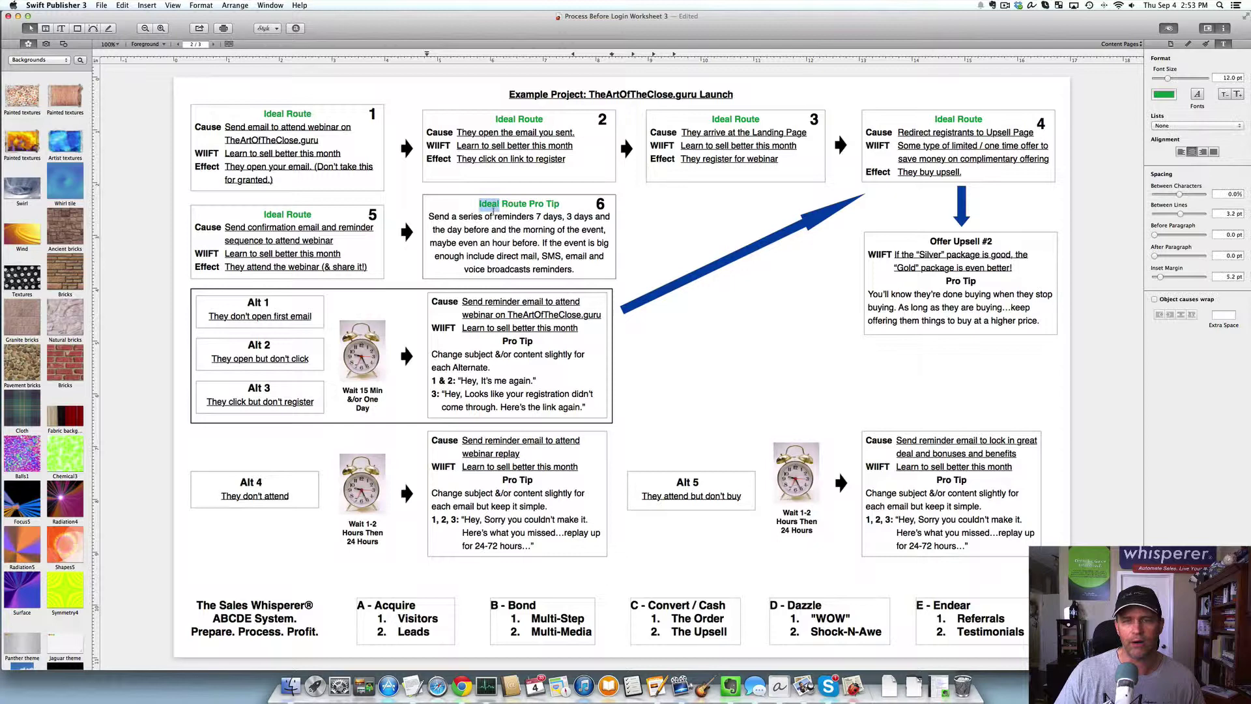
left_click_drag(429, 217, 600, 253)
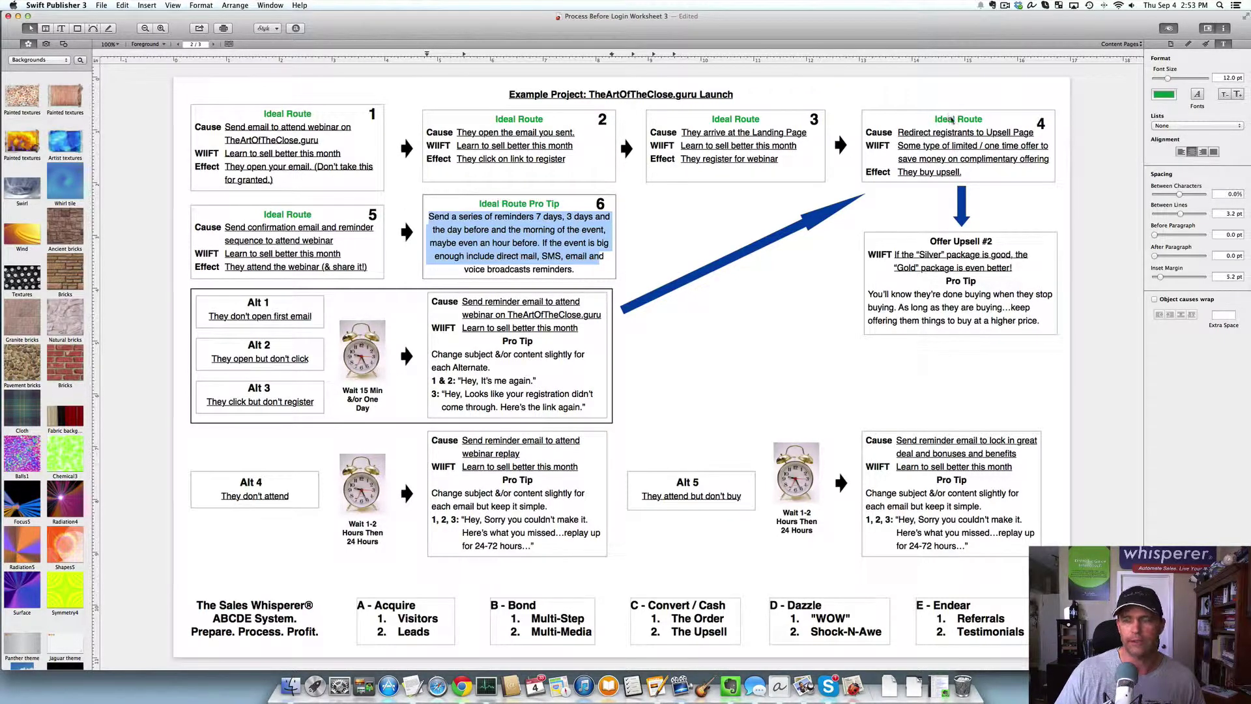
double_click(944, 119)
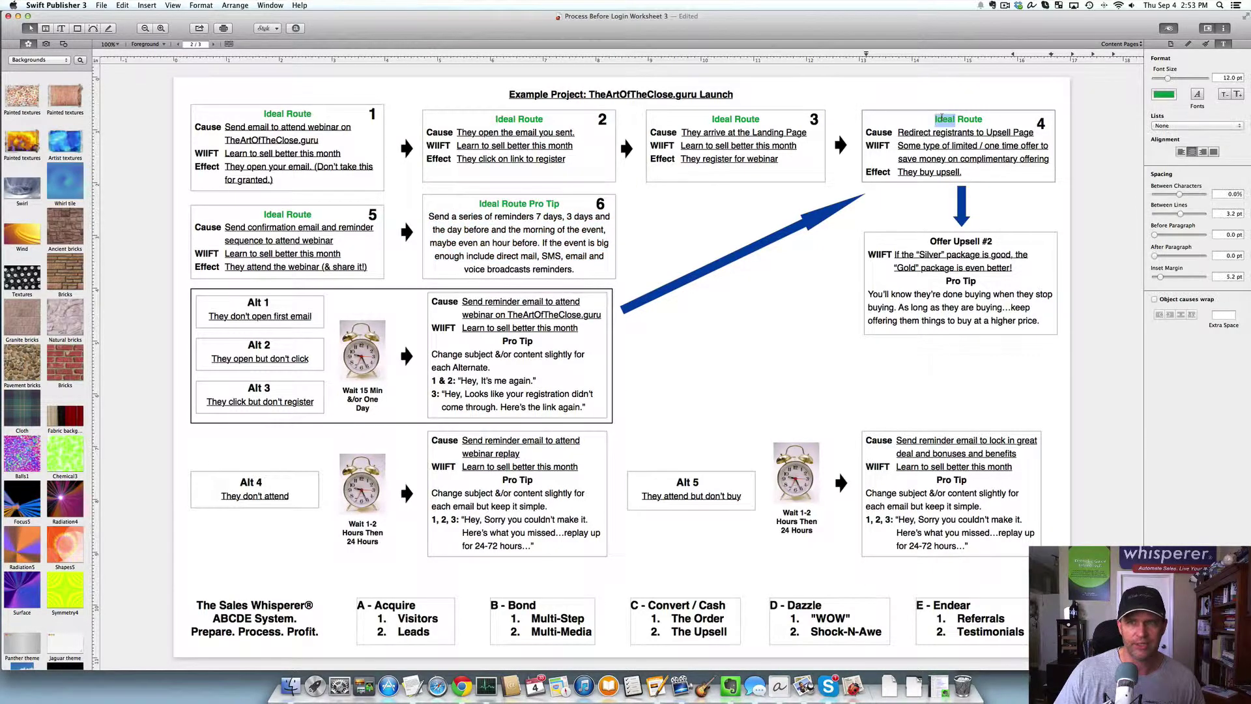
double_click(940, 241)
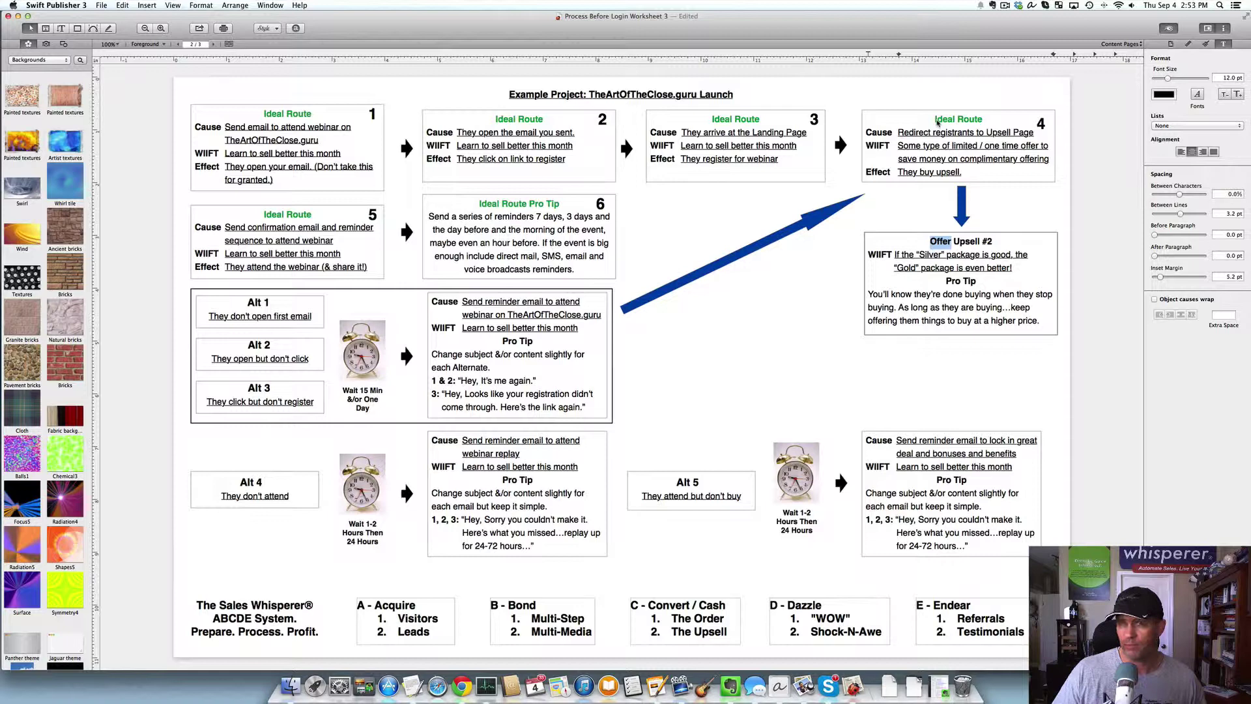
triple_click(945, 241)
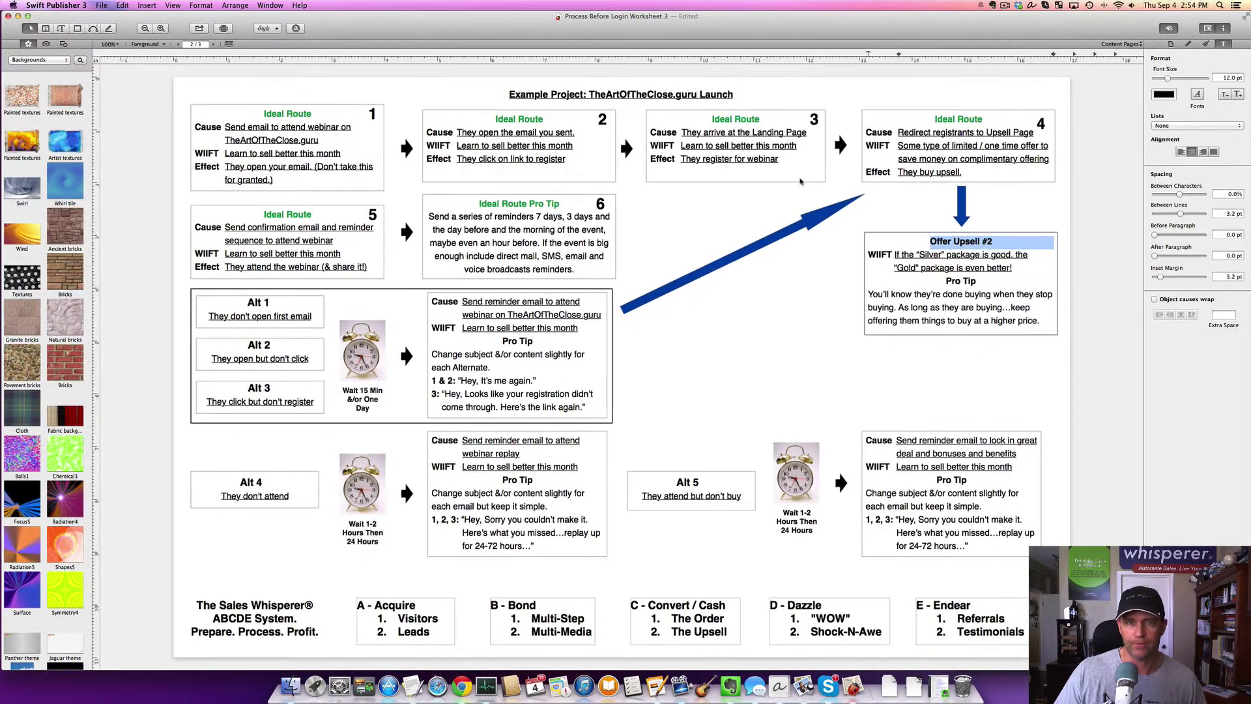
double_click(274, 115)
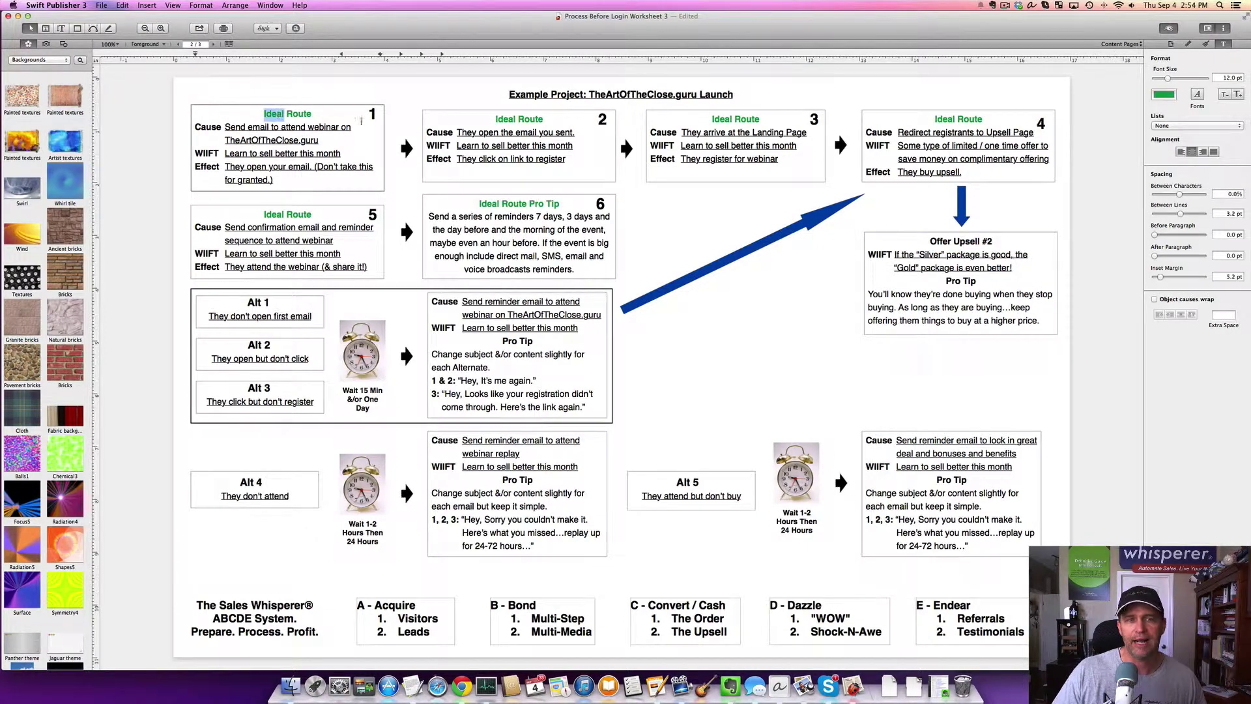
double_click(267, 302)
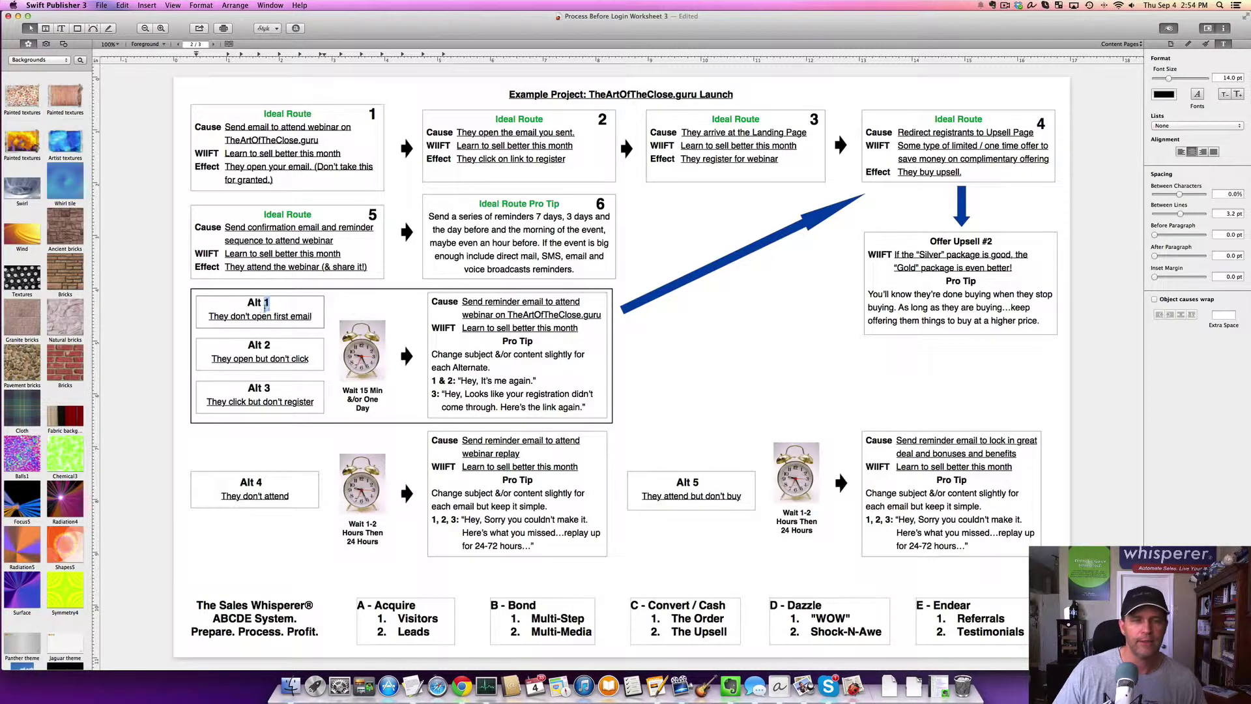
left_click(252, 305)
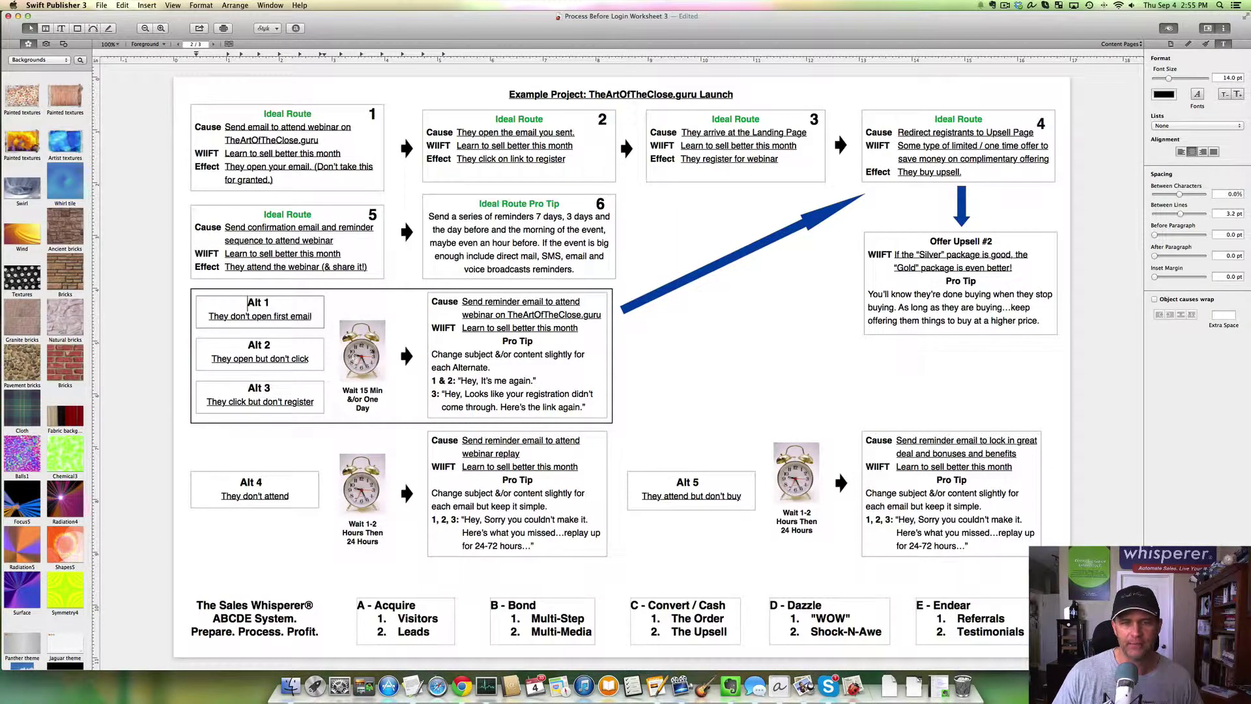
left_click(371, 394)
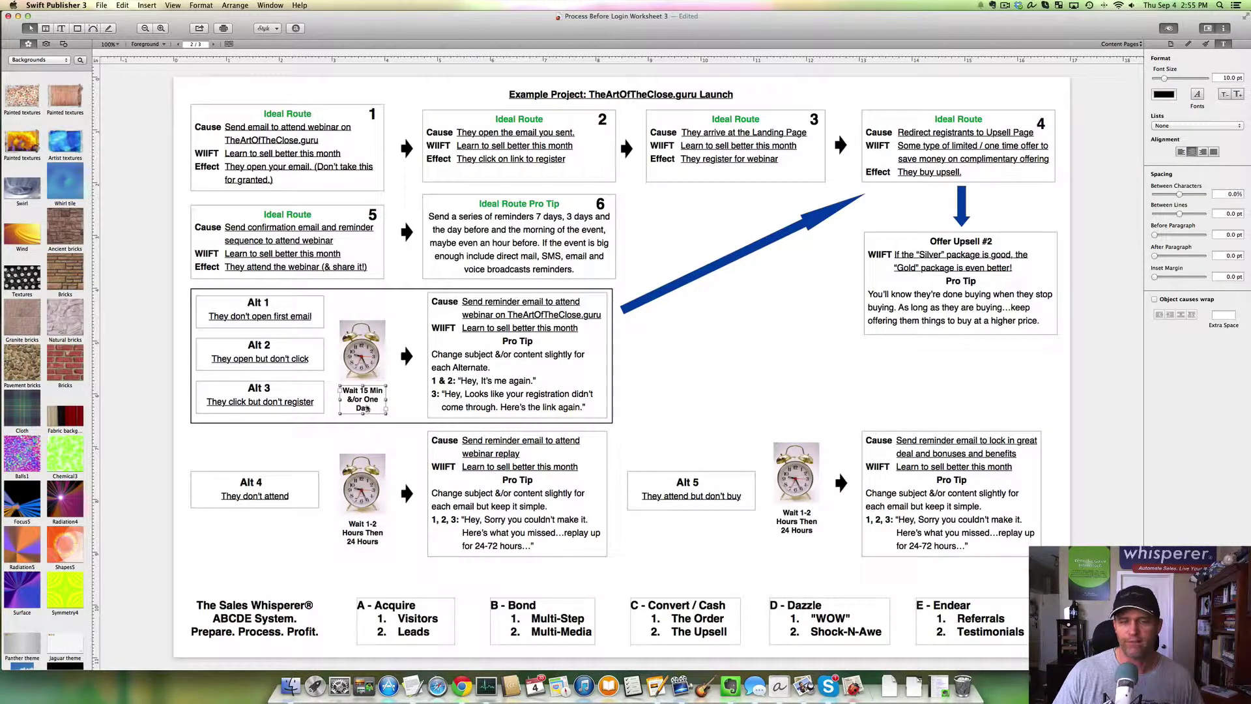